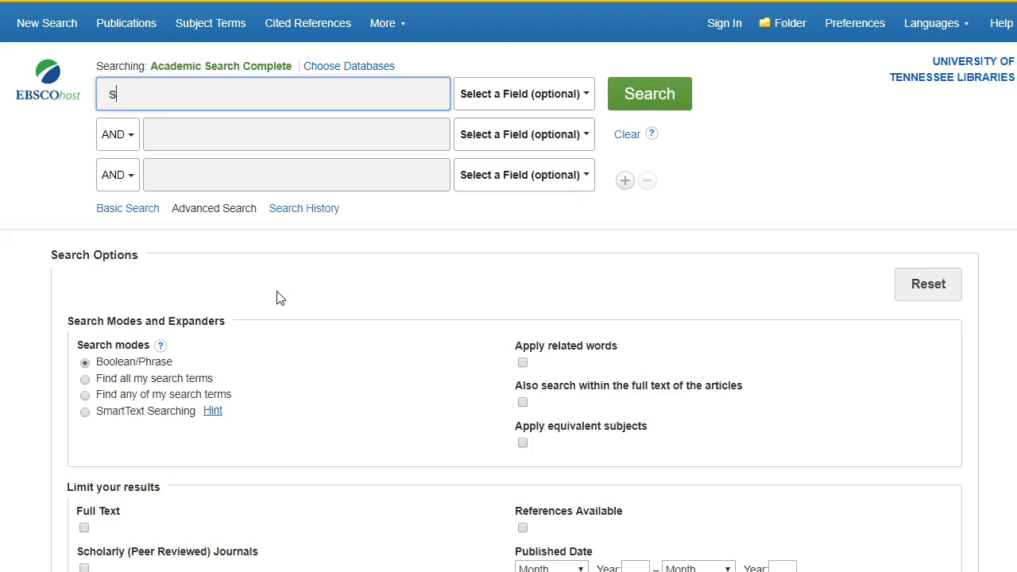
Enter "social media" as the first search term and bring up the sticky note of keywords beside it.
type("dia")
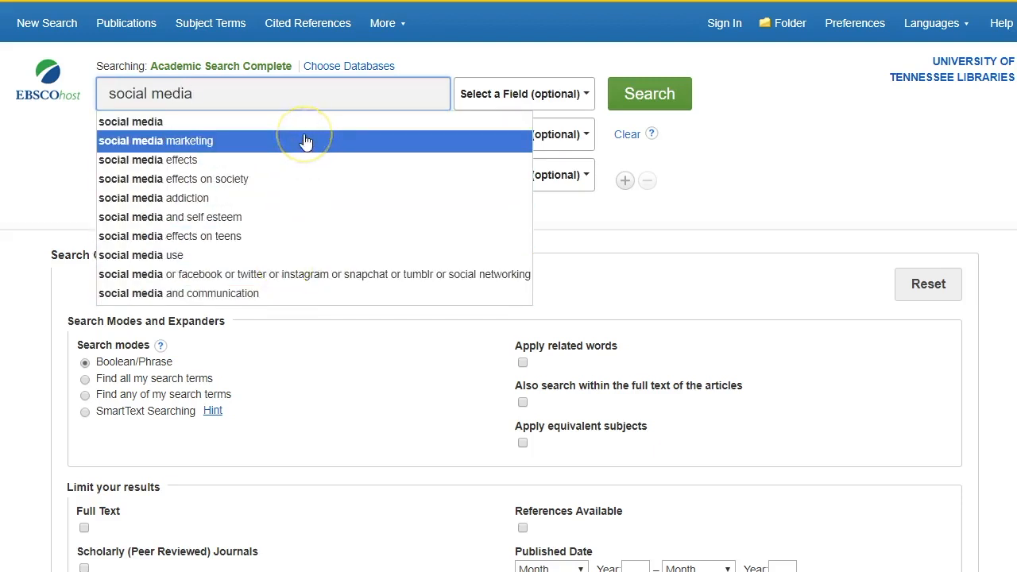
left_click(40, 148)
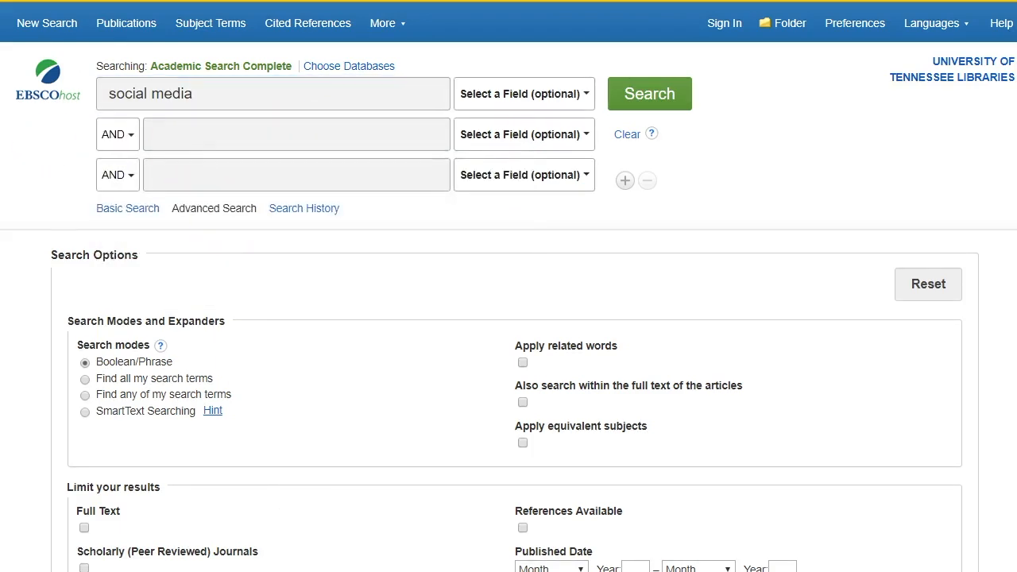
key("alt+Tab")
left_click(328, 208)
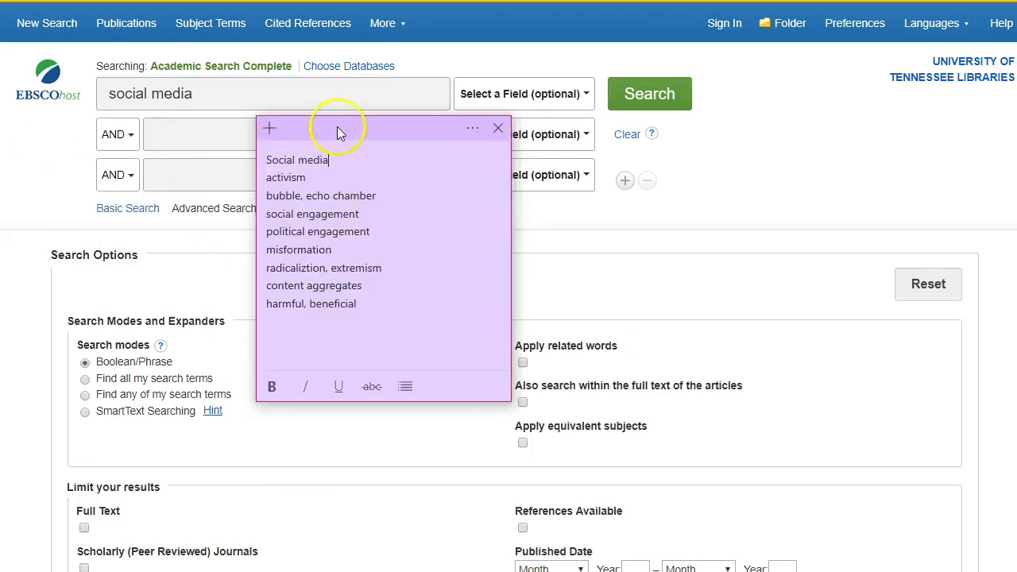
left_click_drag(338, 132, 528, 114)
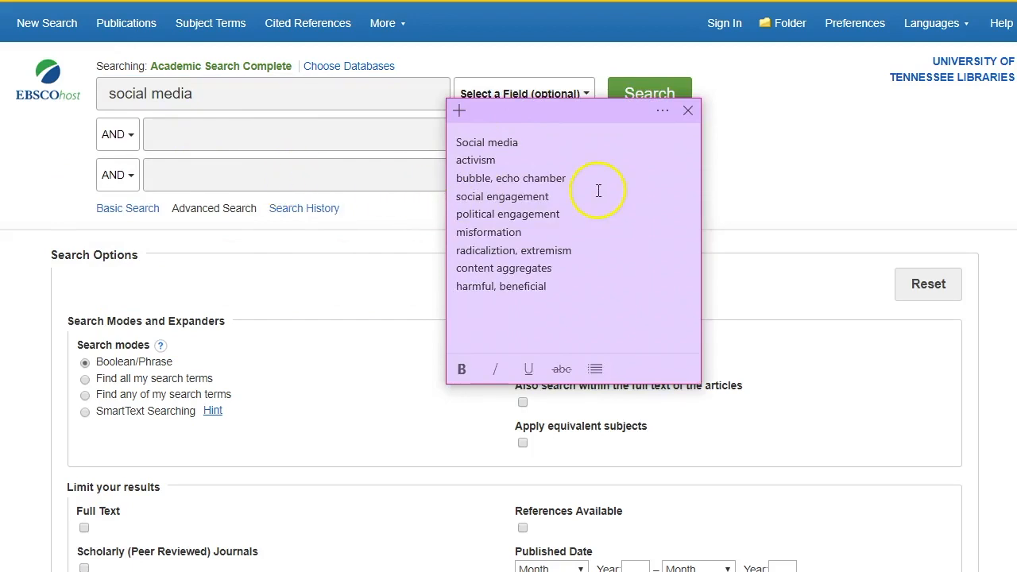
Add "echo chamber" as the second AND term and run the search in Academic Search Complete.
left_click(293, 135)
type("e")
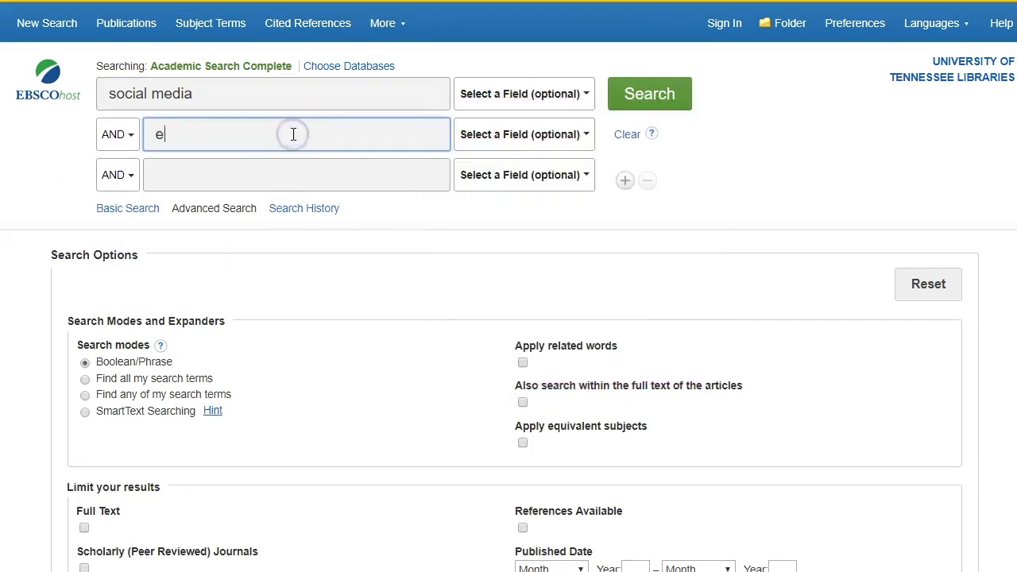
type("cho chamber")
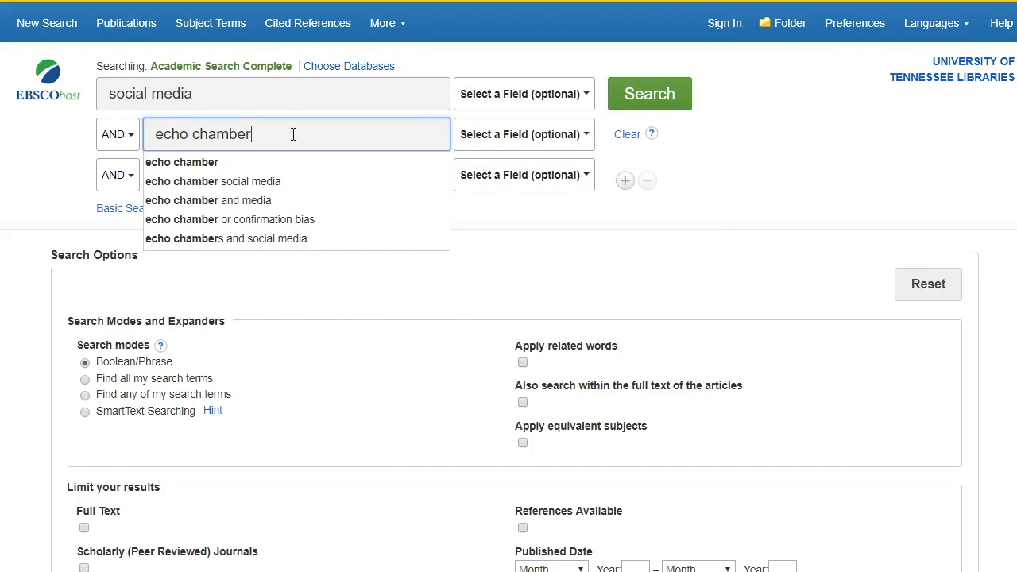
left_click(802, 166)
left_click(679, 102)
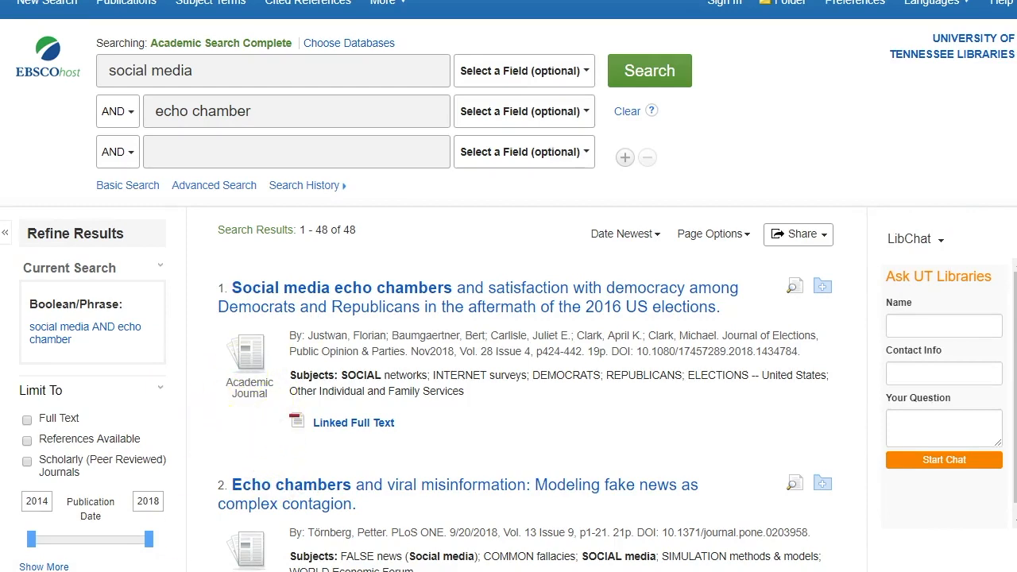
Limit the results to Scholarly (Peer Reviewed) Journals and sort them by Relevance.
left_click(27, 461)
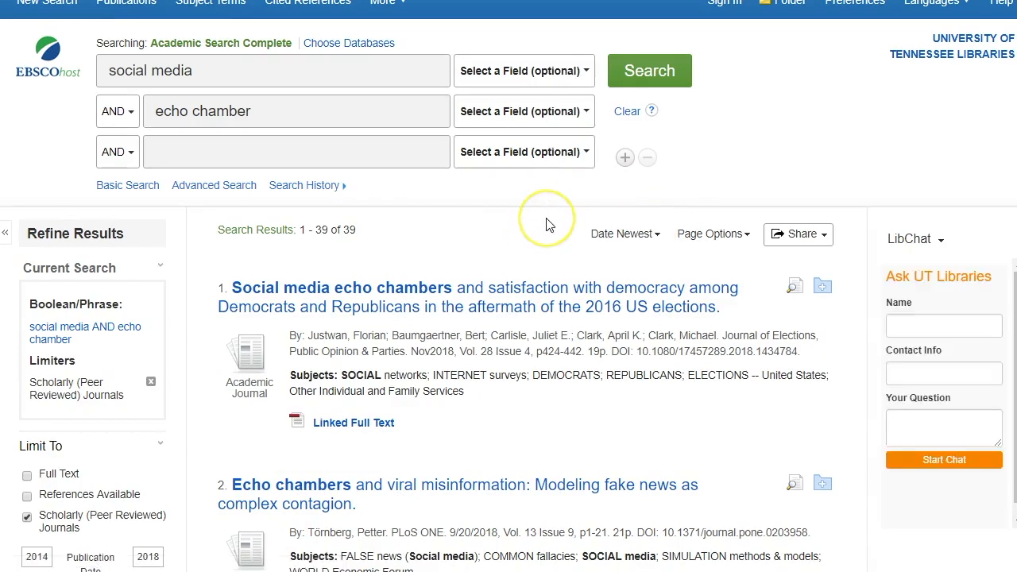
left_click(618, 237)
left_click(589, 359)
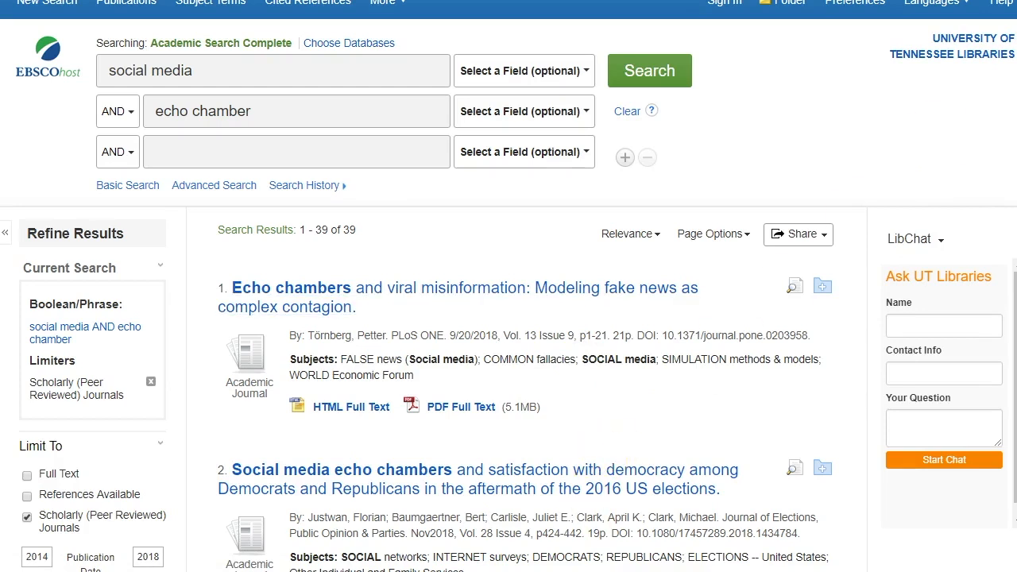
Review the subject terms of the third result and add "mass media" as a new line in the keyword note.
left_click(556, 570)
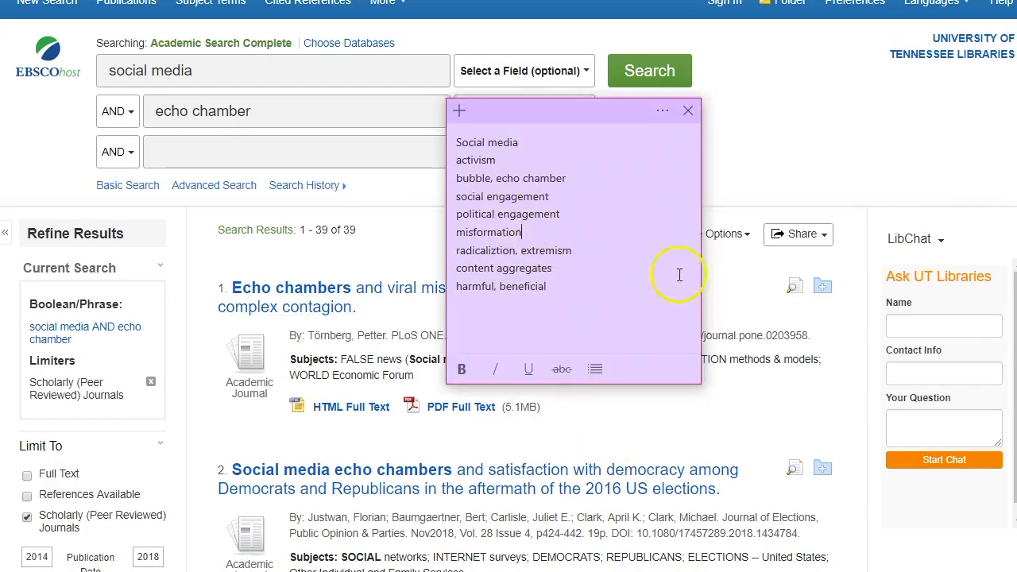
left_click(403, 274)
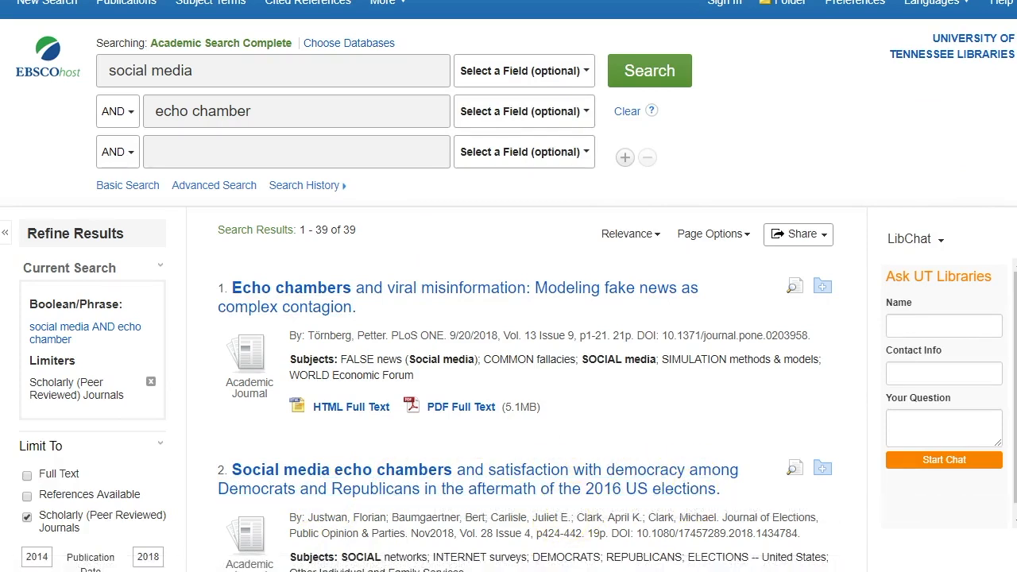
scroll(508, 286, "down", 3)
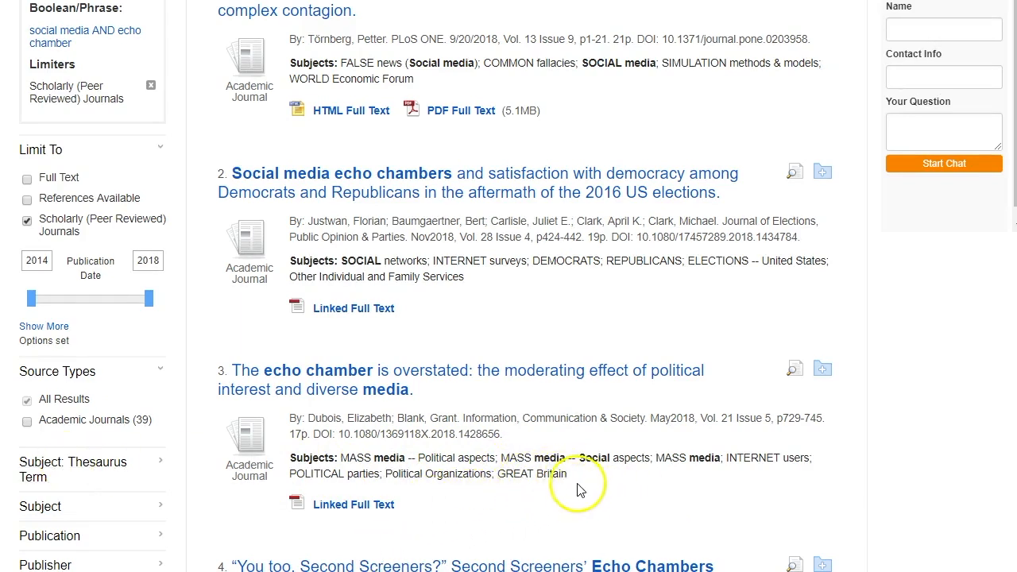
left_click_drag(577, 479, 505, 477)
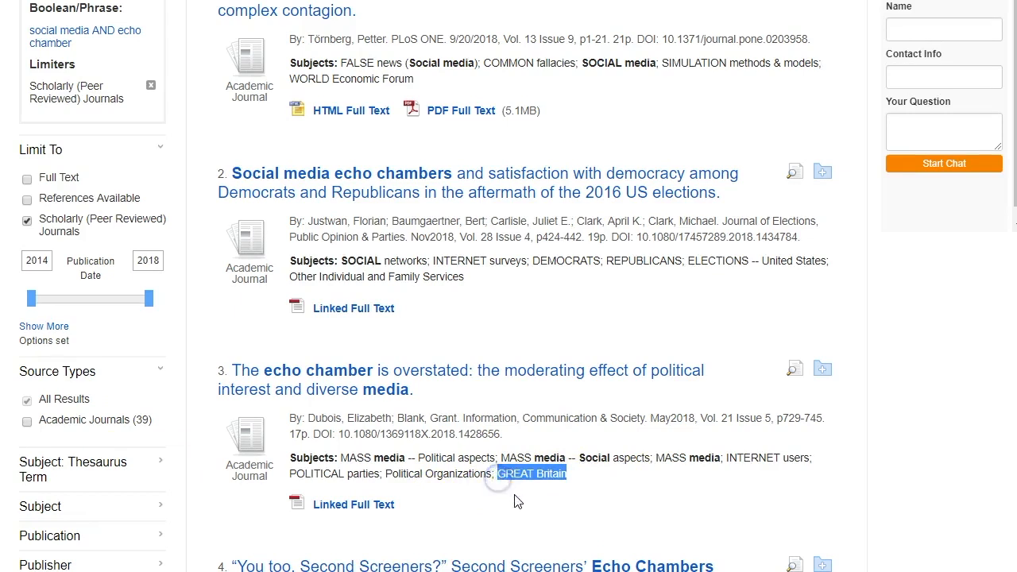
left_click(524, 503)
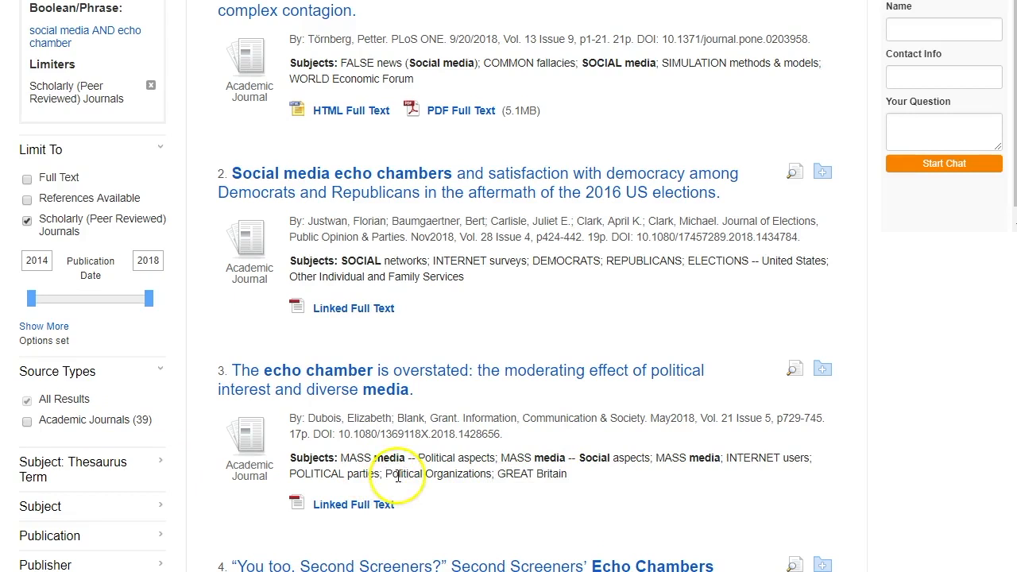
key("alt+Tab")
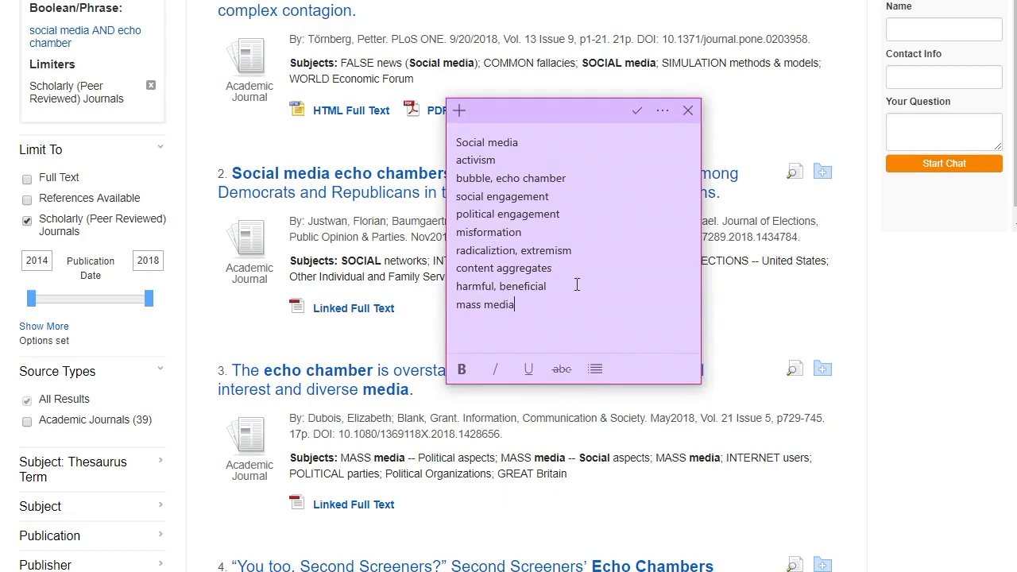
left_click(770, 112)
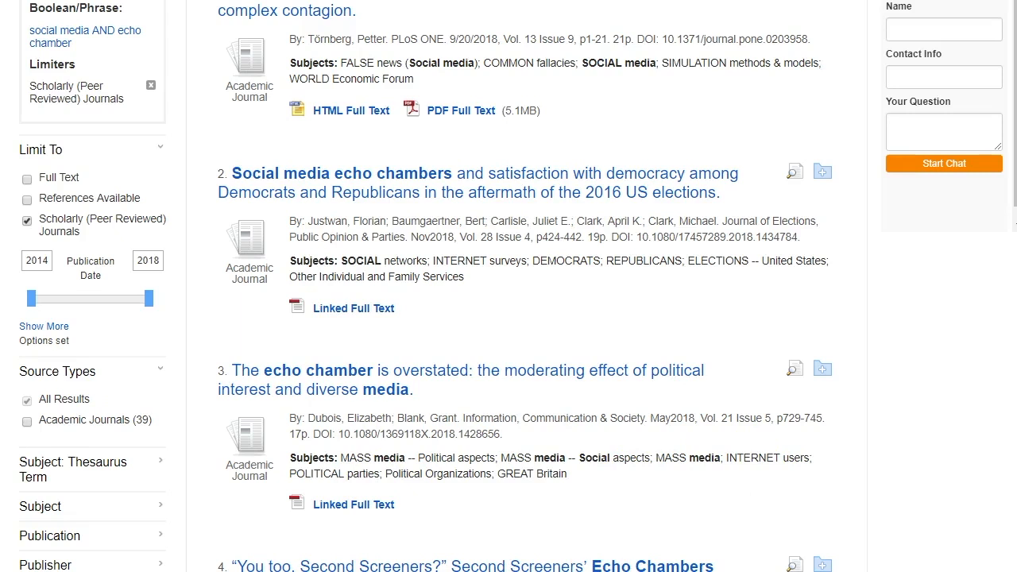
Add "internet users" on a new line of the keyword note and return to the search results.
left_click(486, 571)
key("Return")
type("internet users")
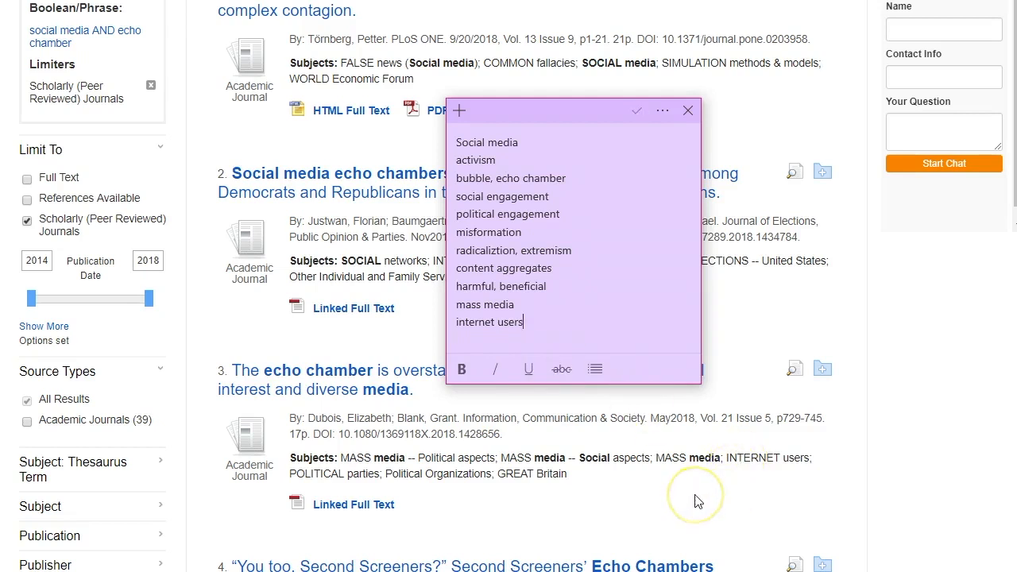
left_click(668, 494)
left_click(672, 493)
Open the record of "Echo chambers and viral misinformation" and add its subject term "false news" beside "misformation" in the keyword note.
scroll(675, 488, "up", 2)
left_click(417, 163)
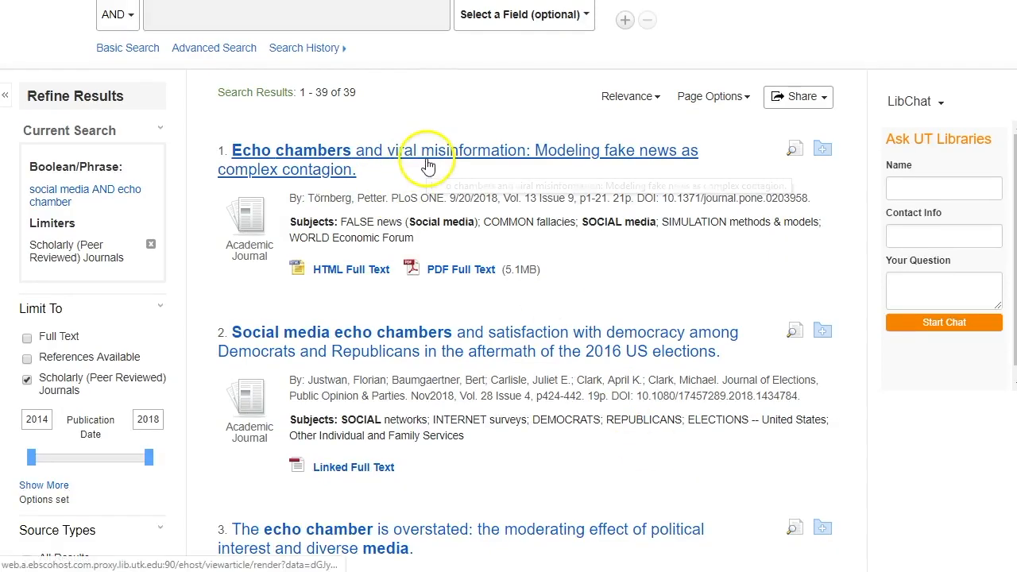
left_click(427, 161)
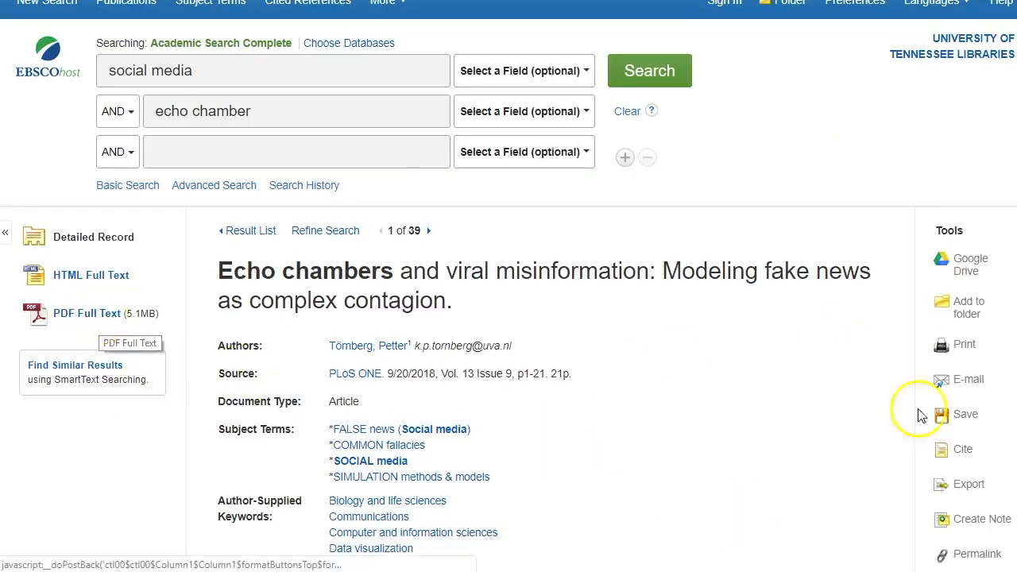
scroll(509, 286, "down", 4)
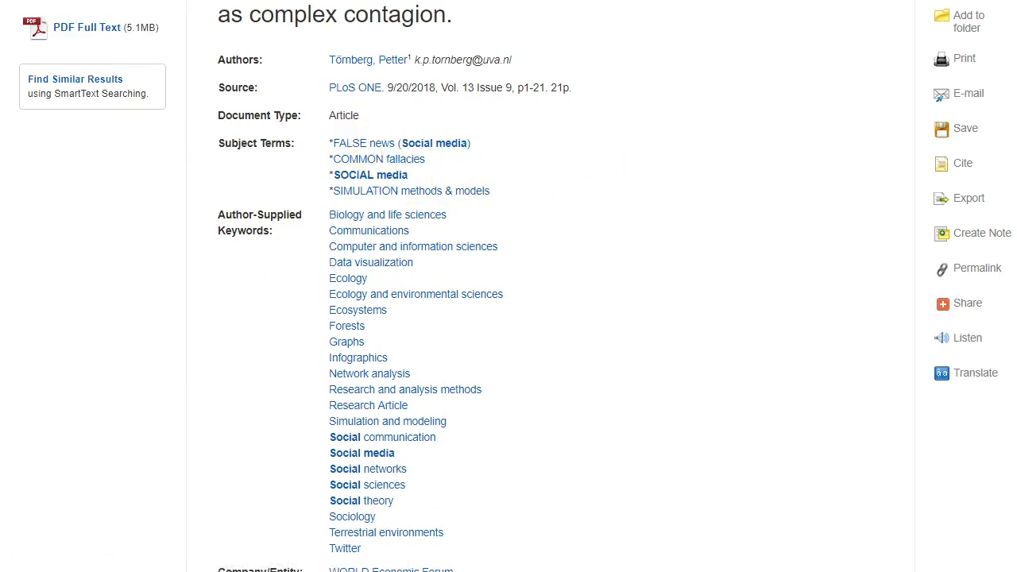
left_click(507, 571)
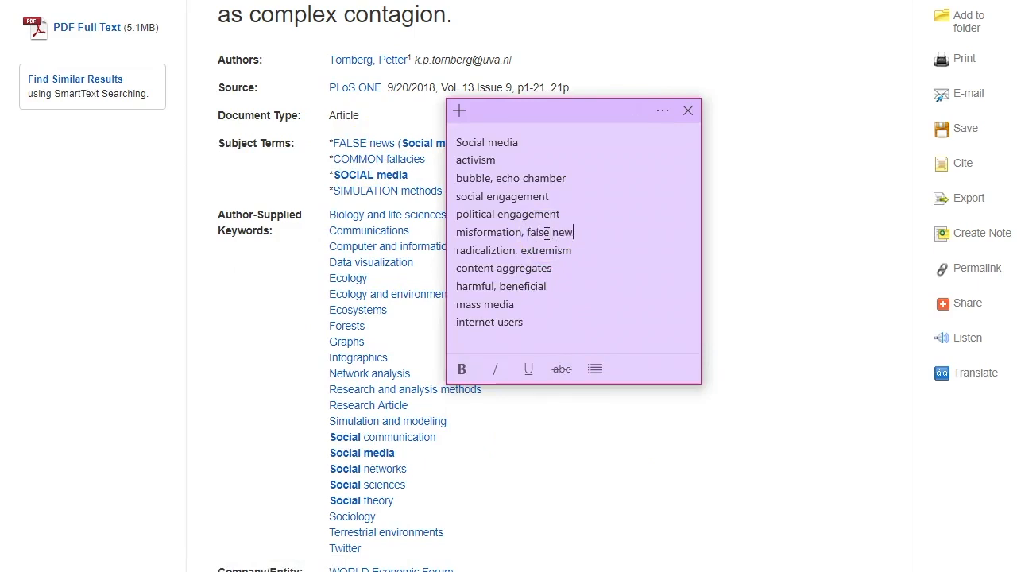
left_click(826, 389)
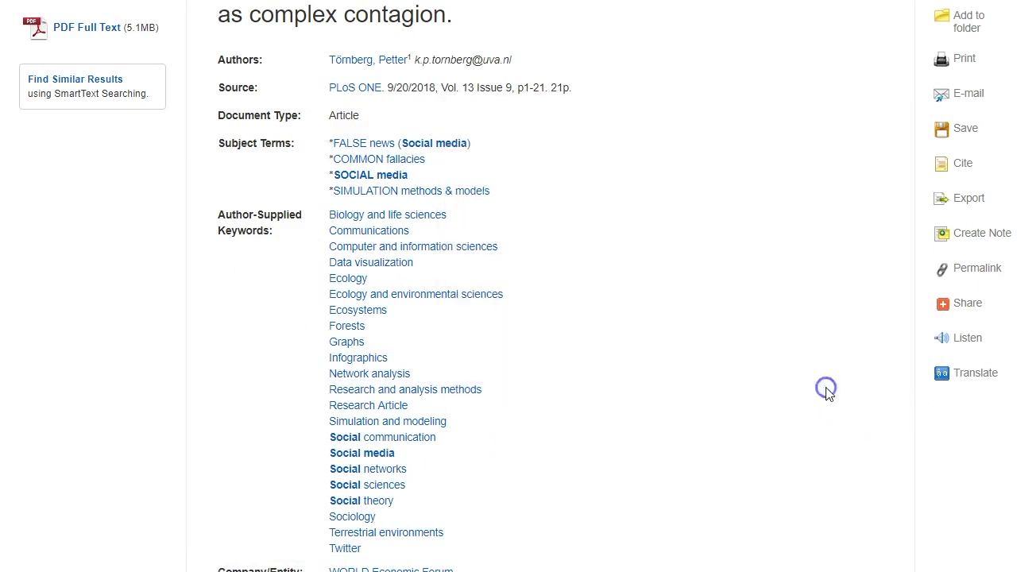
Examine the article's author-supplied keywords and abstract, and return to the result list.
scroll(826, 390, "down", 4)
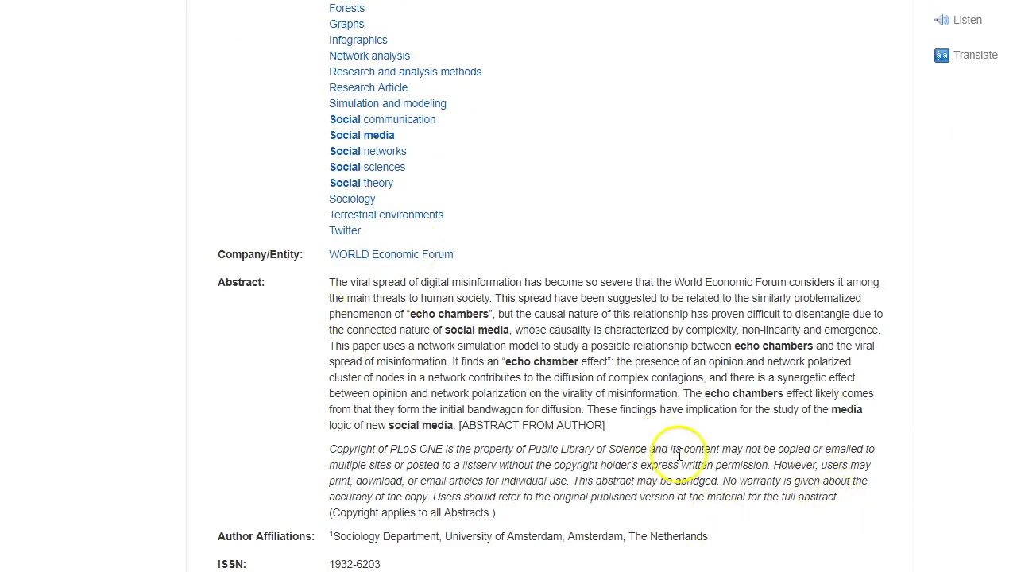
scroll(677, 451, "up", 3)
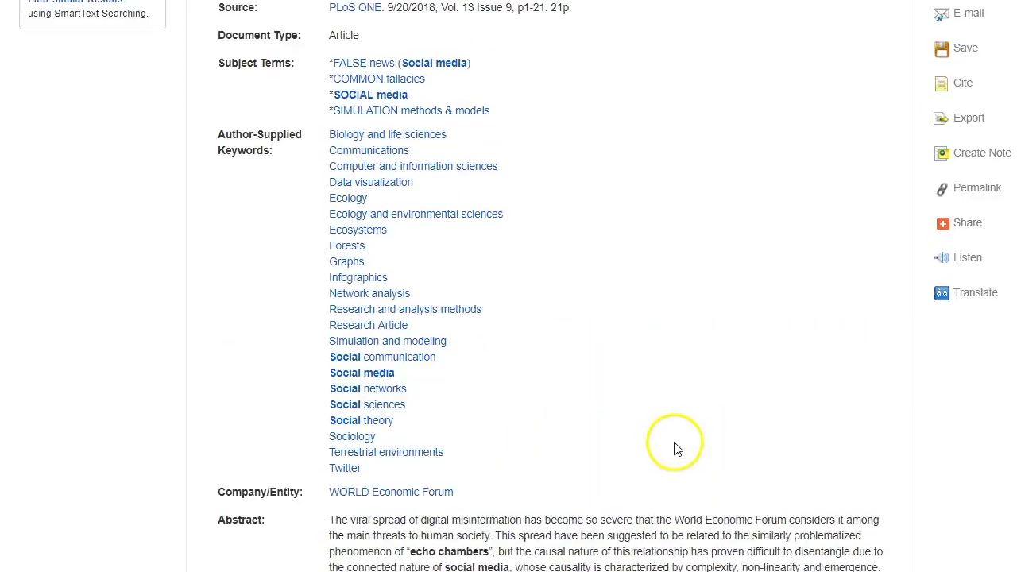
scroll(674, 449, "up", 4)
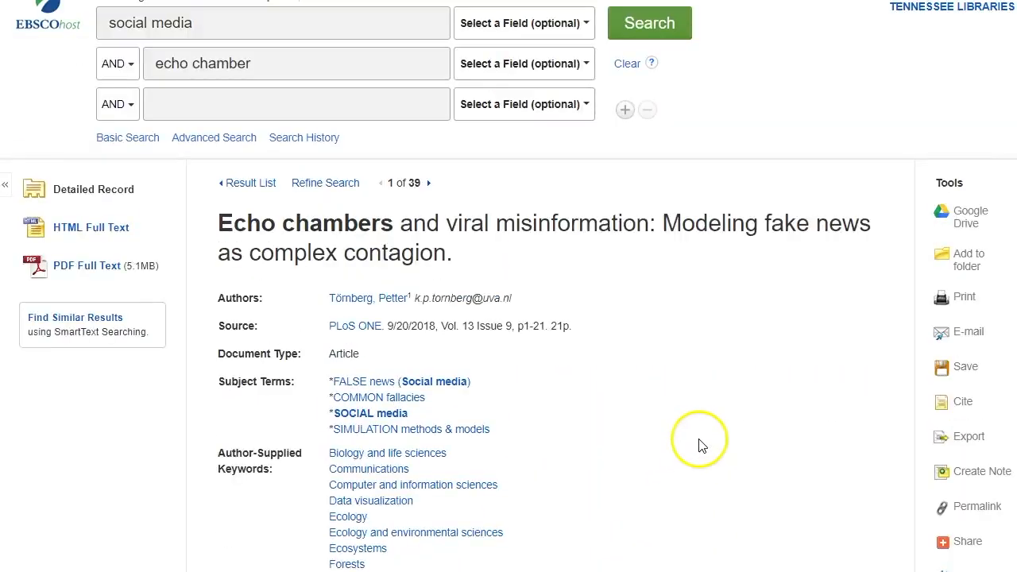
left_click(232, 183)
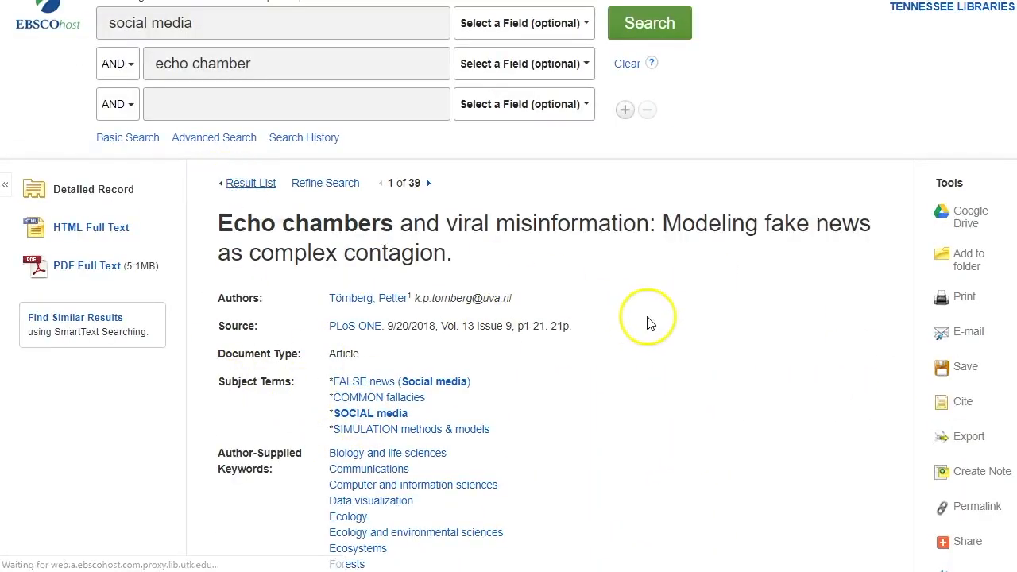
Examine the titles and subject terms of the results further down the list for additional keywords.
scroll(703, 336, "down", 6)
scroll(782, 378, "down", 6)
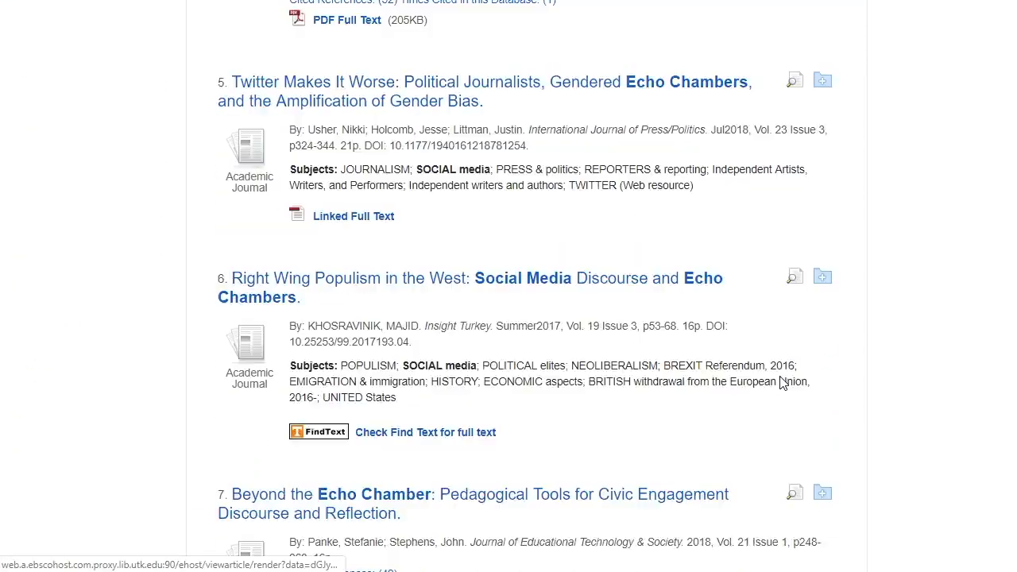
scroll(782, 382, "down", 1)
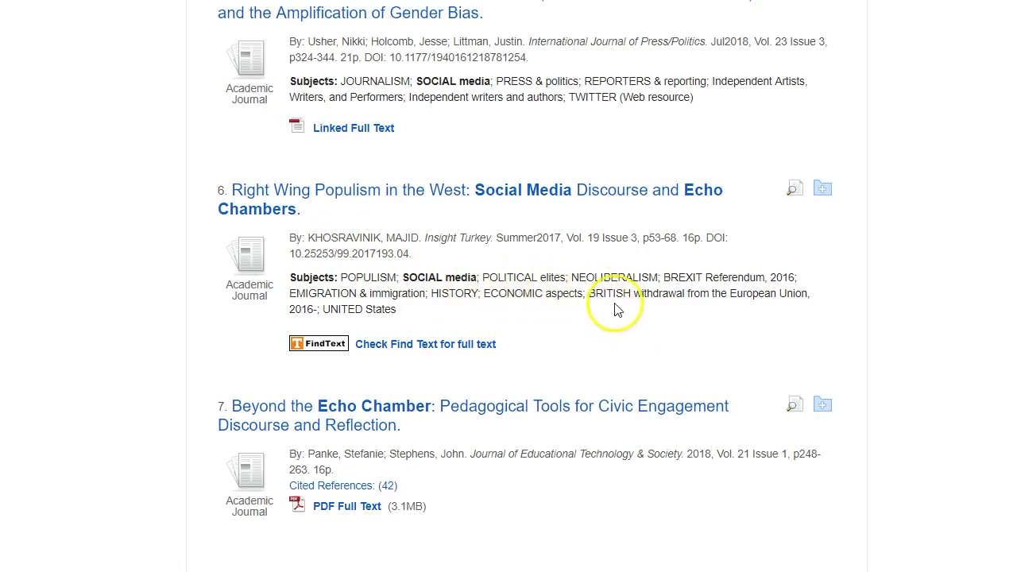
scroll(255, 336, "down", 2)
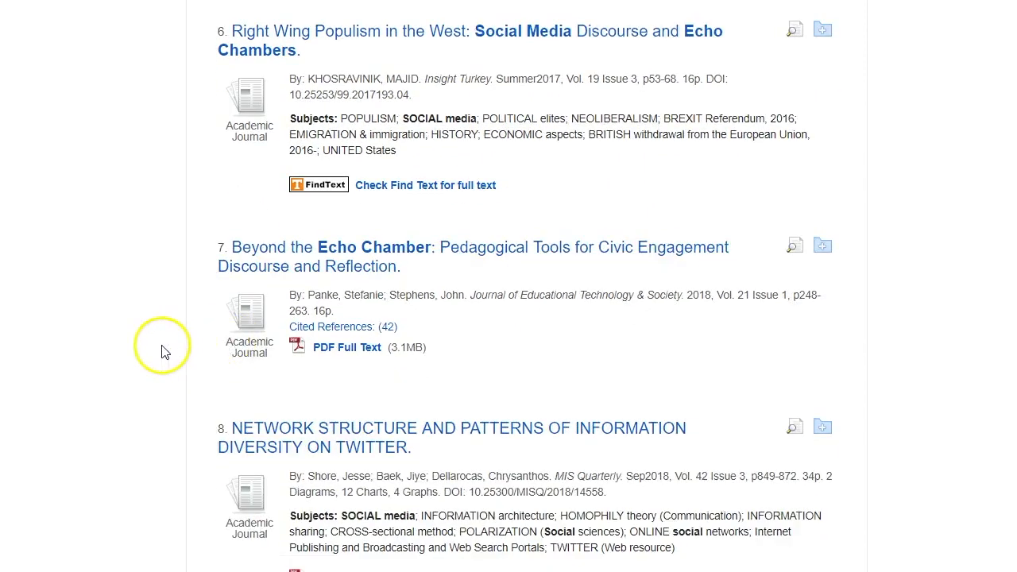
scroll(162, 351, "down", 3)
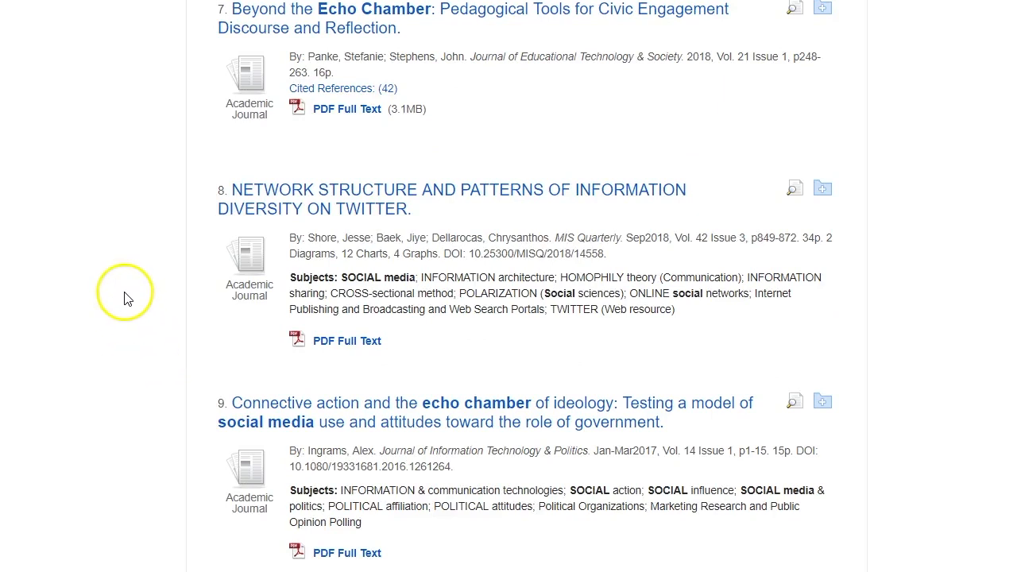
scroll(103, 329, "down", 1)
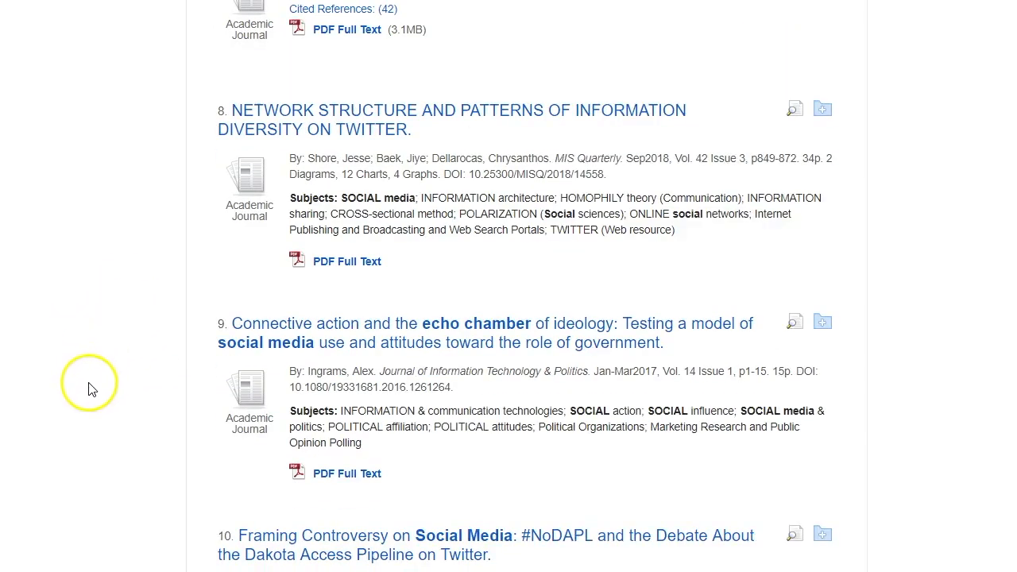
scroll(151, 358, "down", 1)
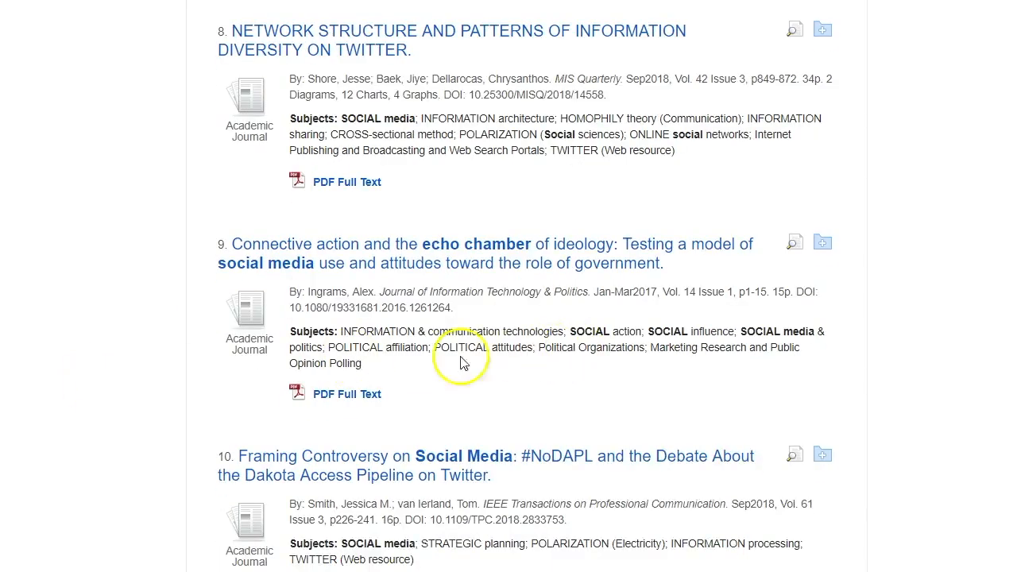
scroll(500, 390, "down", 3)
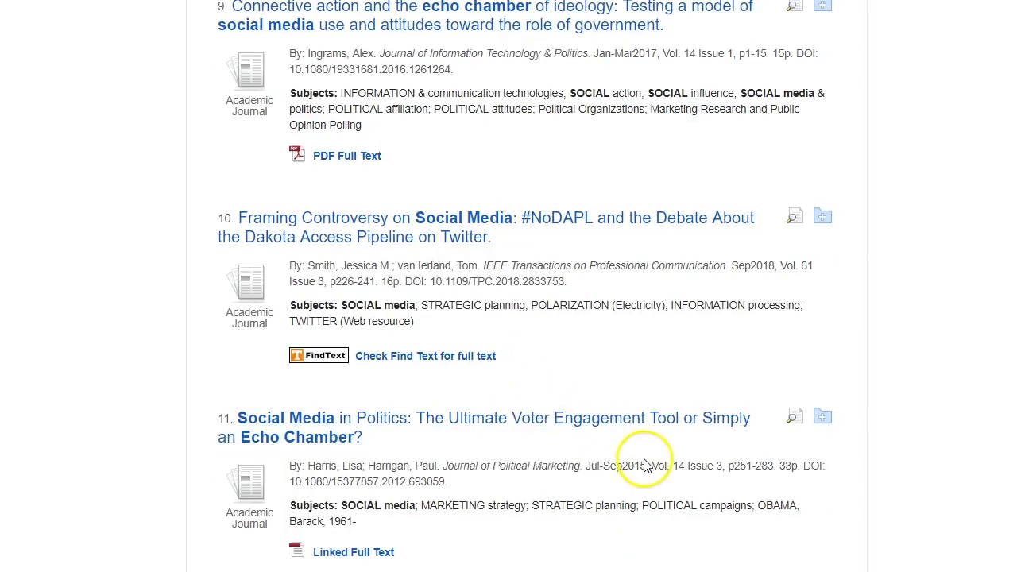
Open the record of "Framing Controversy on Social Media: #NoDAPL", check it against the keyword note, and examine its subject terms and author-supplied keywords.
left_click(520, 238)
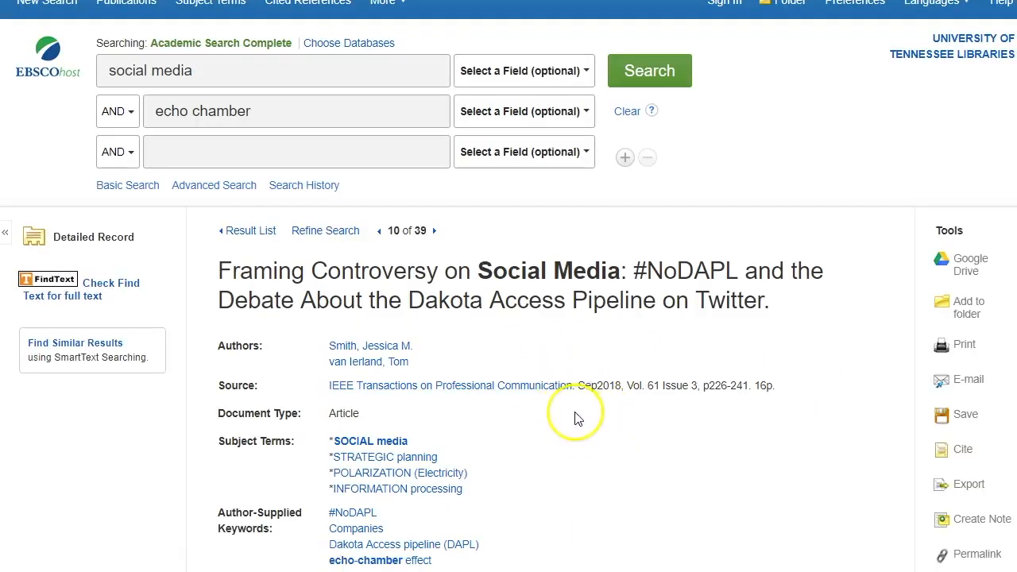
left_click(495, 571)
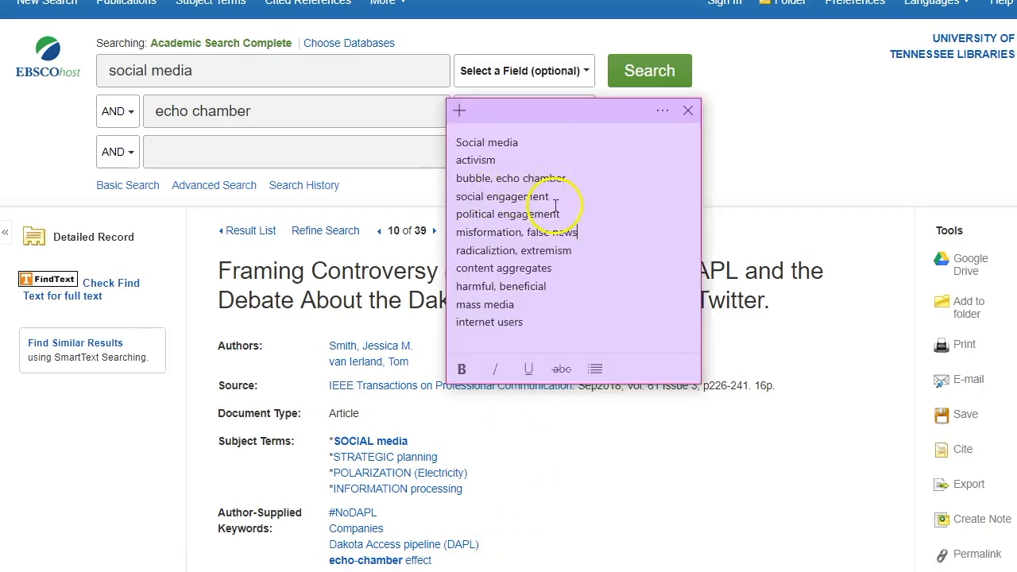
left_click(623, 457)
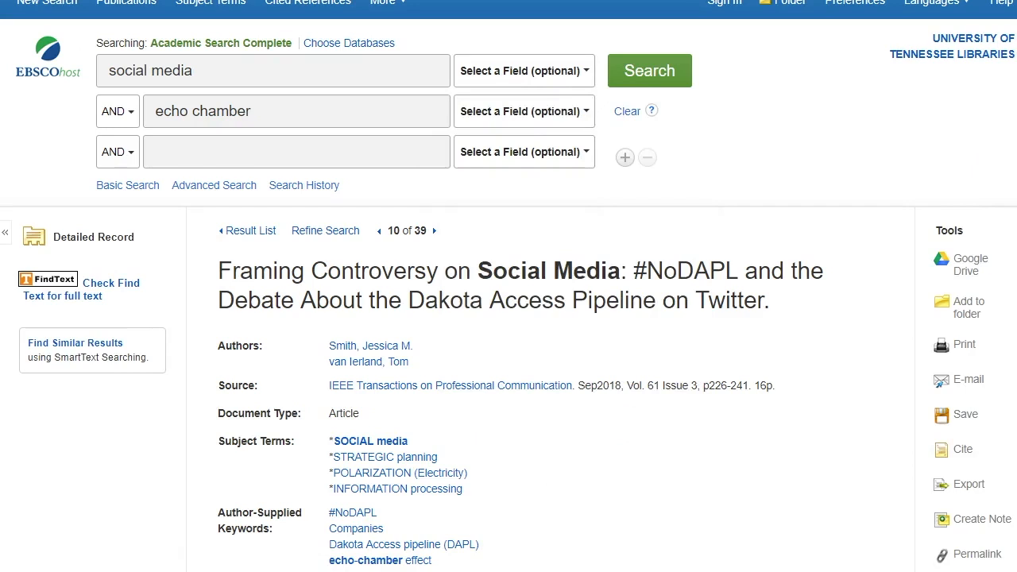
scroll(743, 258, "down", 2)
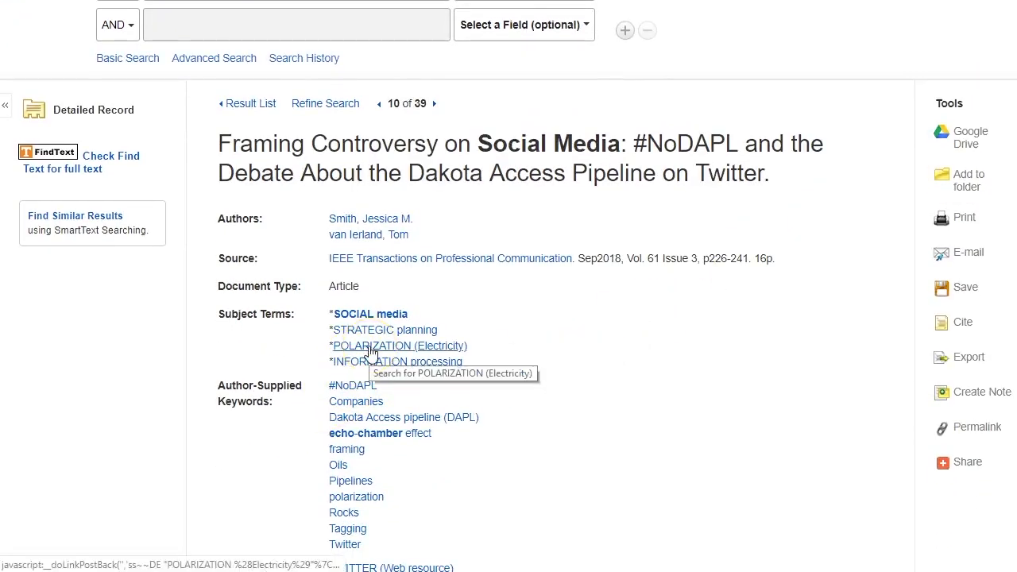
Search by the record's subject term "POLARIZATION (Electricity)" to see what it covers, and return to the article record.
left_click(388, 350)
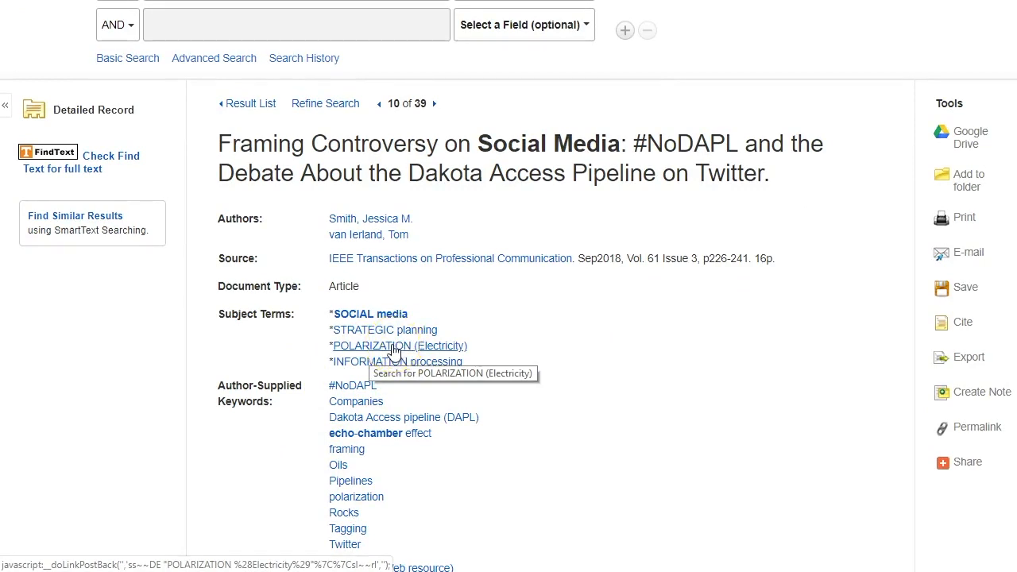
left_click(394, 349)
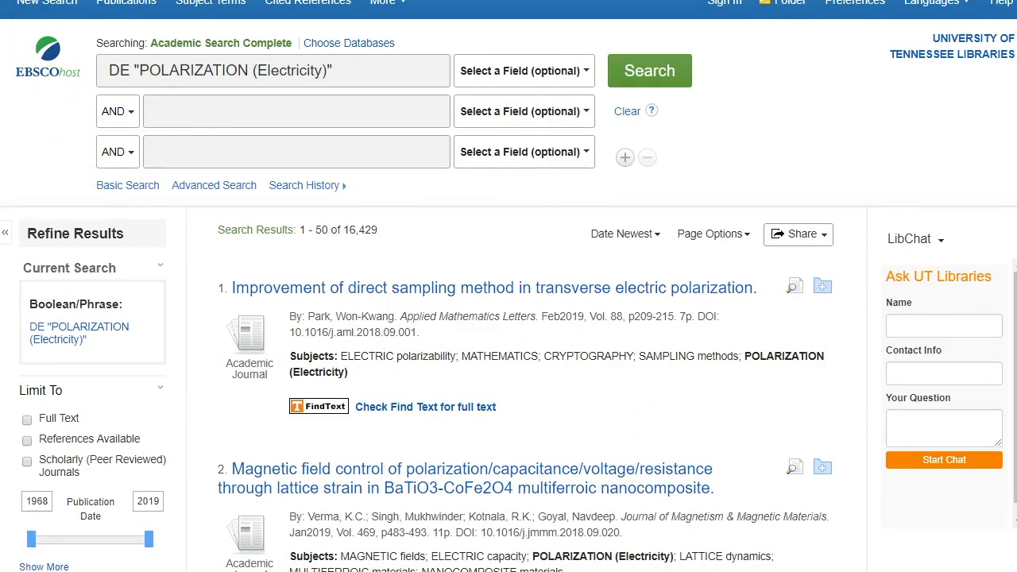
key("alt+Left")
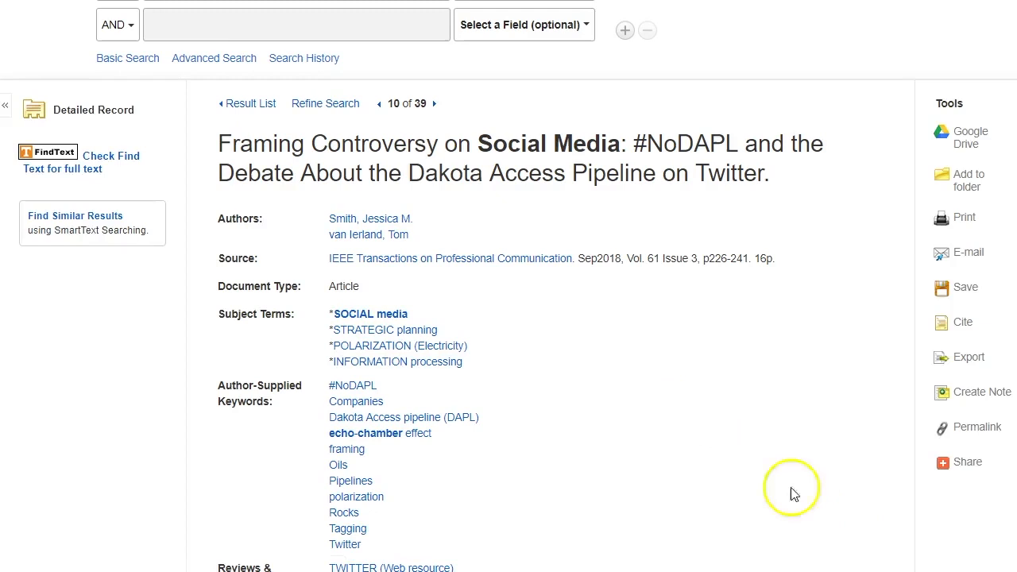
Search by the author-supplied keyword "echo-chamber effect" and add "echo chamber effect" after "echo chamber" in the keyword note.
left_click(419, 433)
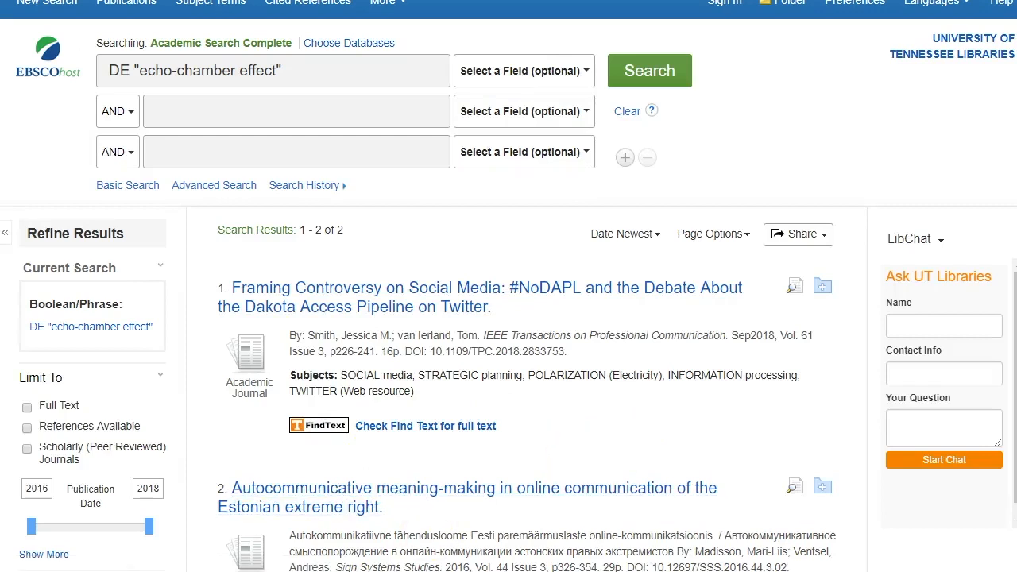
left_click(433, 570)
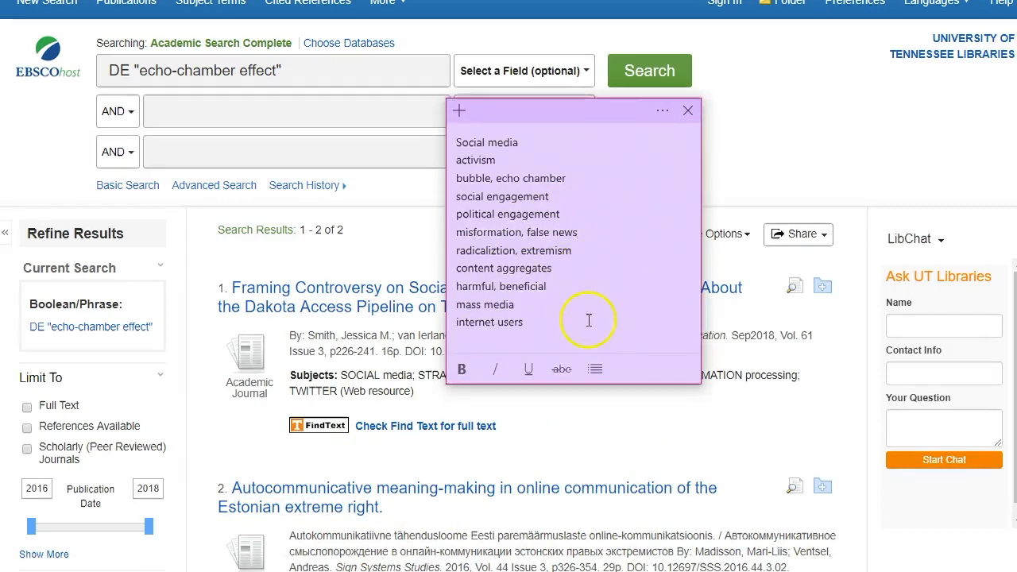
left_click(596, 172)
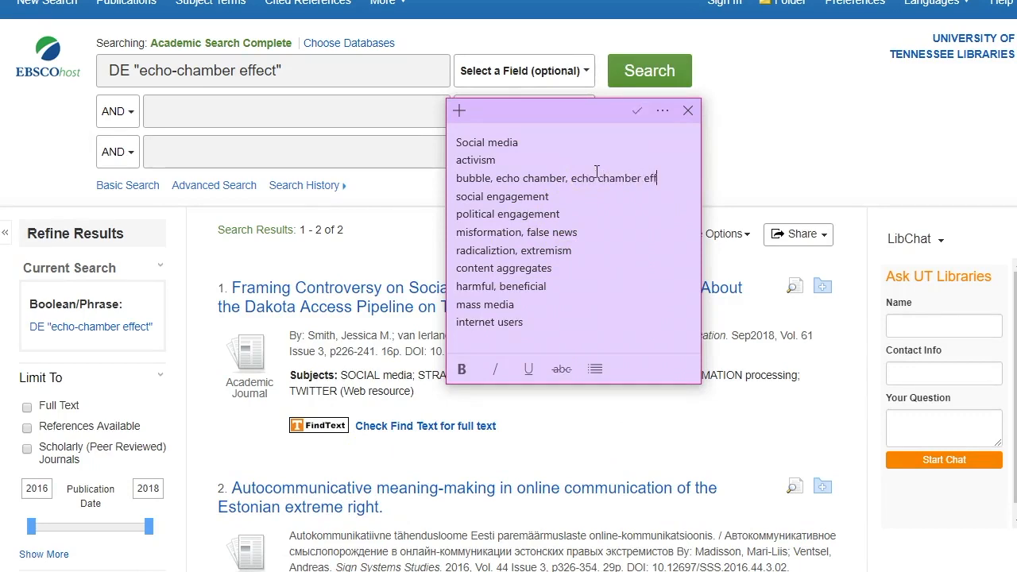
left_click(617, 431)
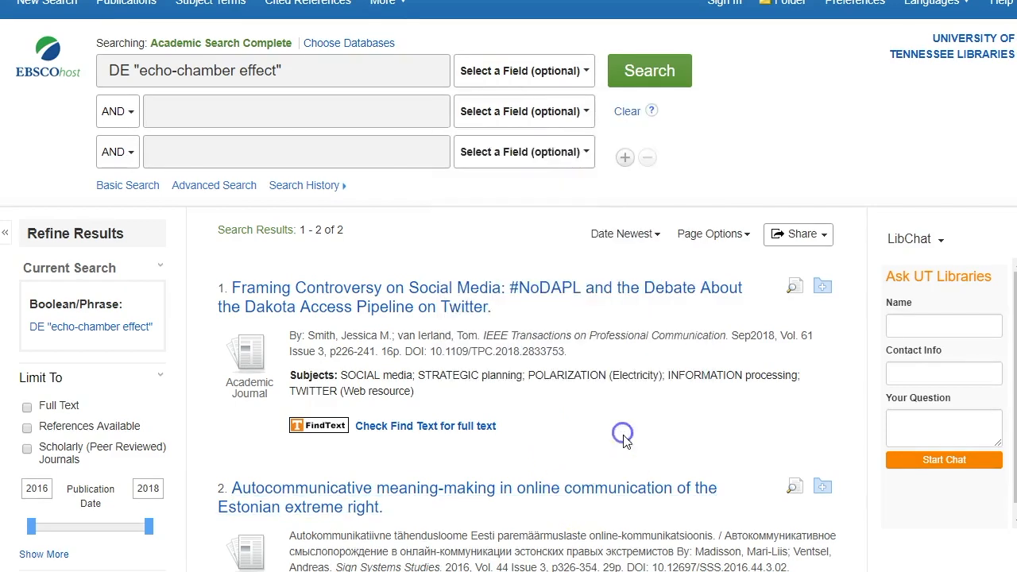
Sort the "echo-chamber effect" search results by relevance.
left_click(622, 433)
left_click(618, 433)
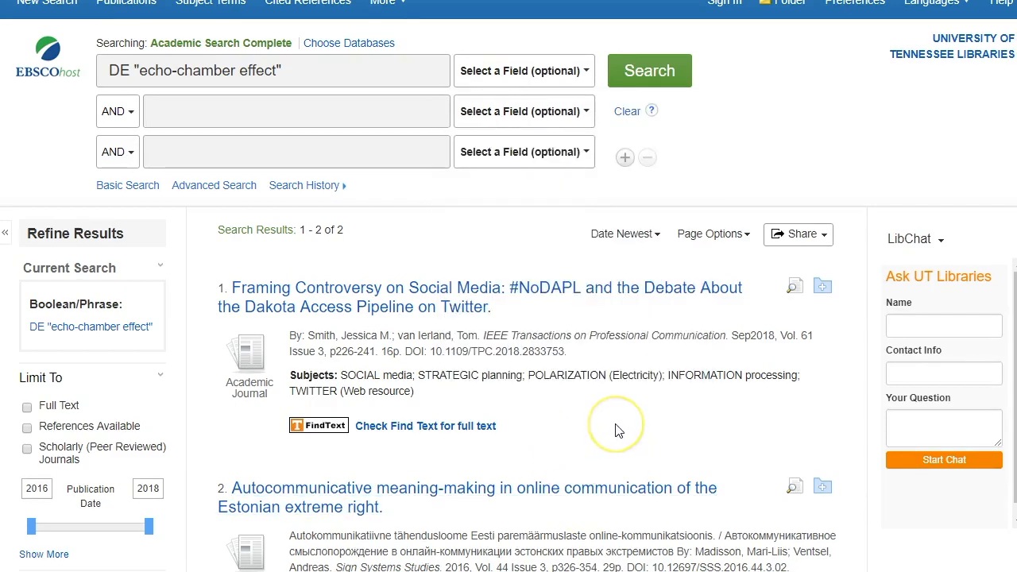
left_click(616, 235)
left_click(616, 360)
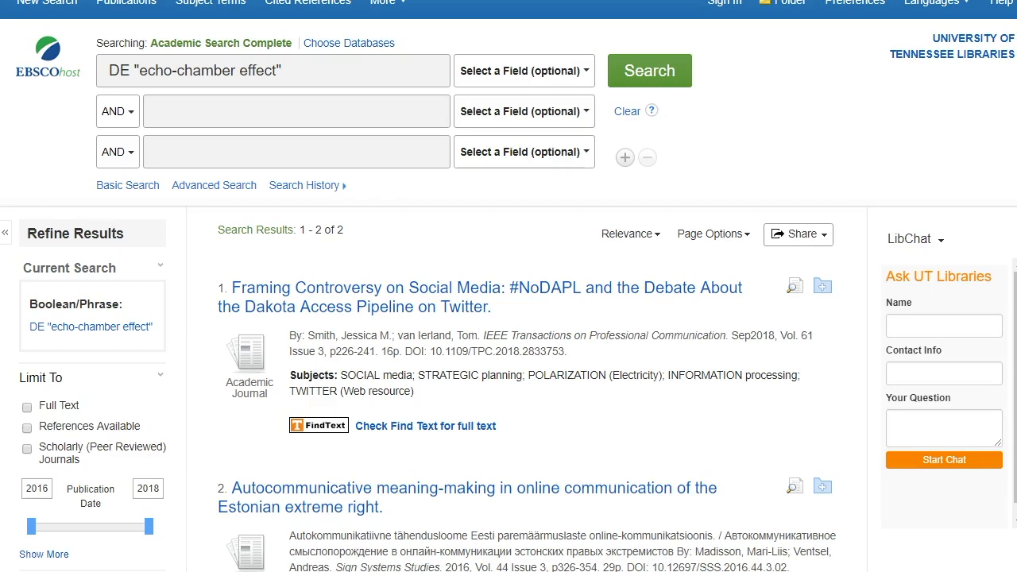
Bring the keyword note back to the front and move it up so that it overlaps the search fields.
key("alt+Tab")
left_click_drag(567, 114, 561, 8)
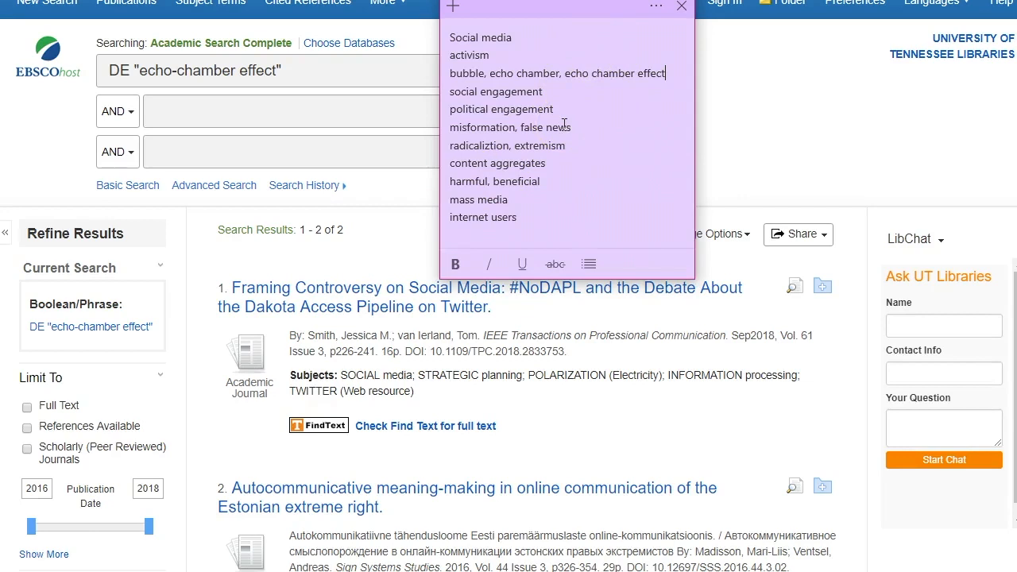
left_click(571, 21)
left_click_drag(569, 12, 581, 42)
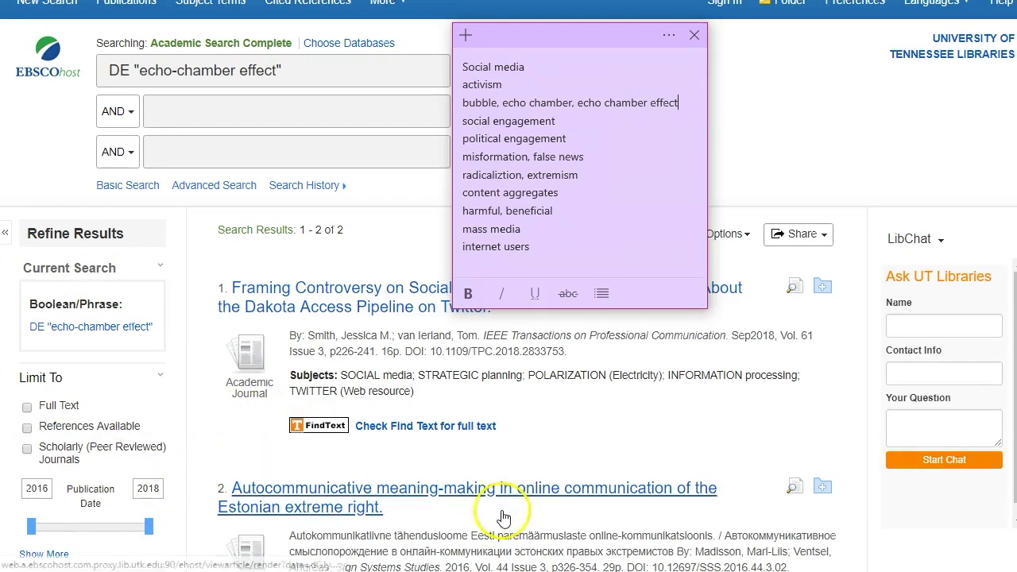
left_click(584, 419)
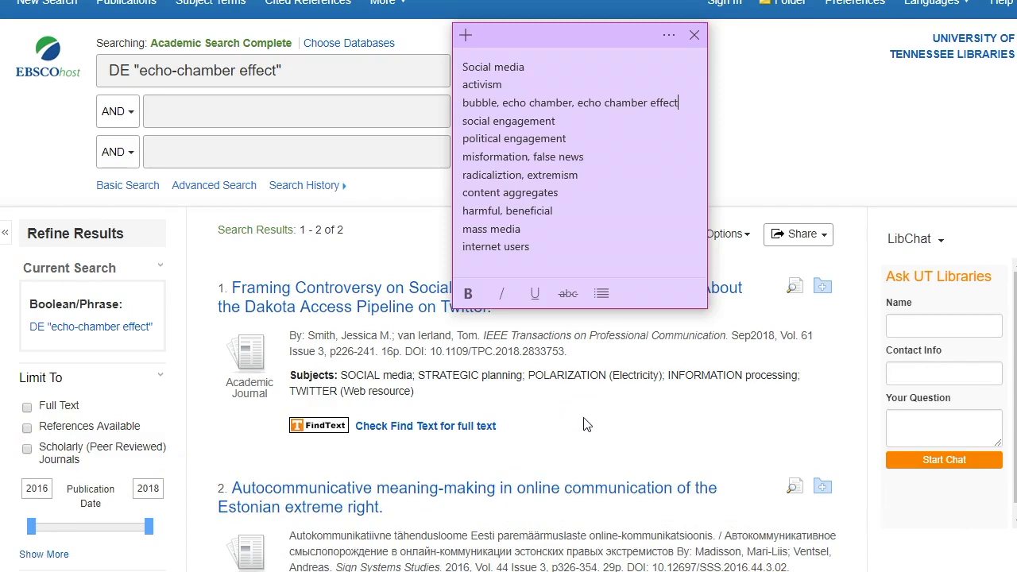
left_click(588, 429)
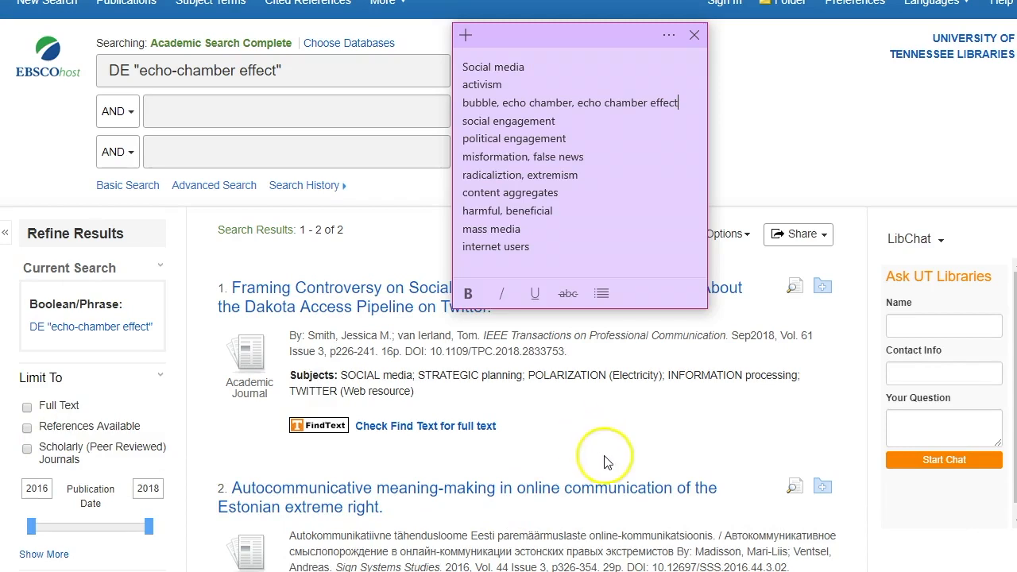